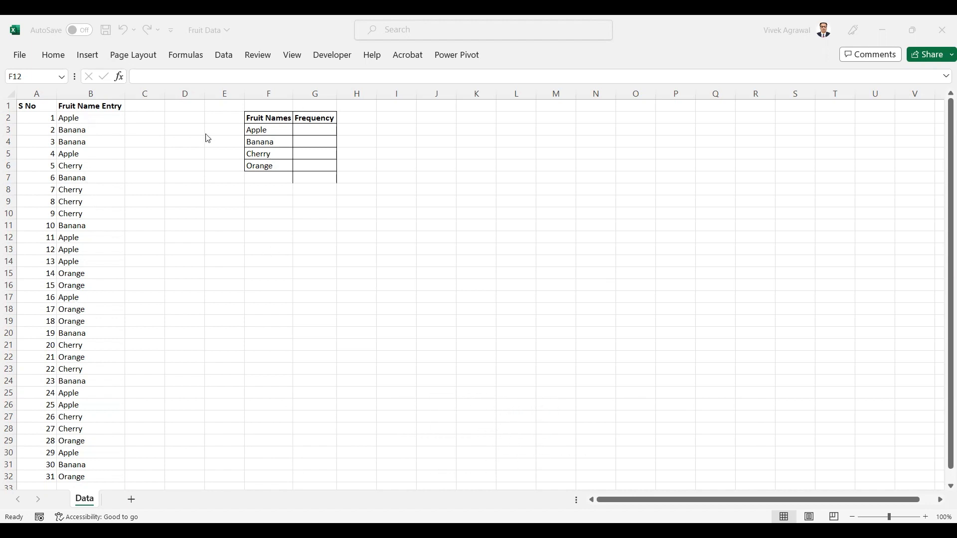
- Enter a COUNTIF formula in G3 that counts the entries equal to "Apple" in B2:B32
left_click(318, 130)
type("=")
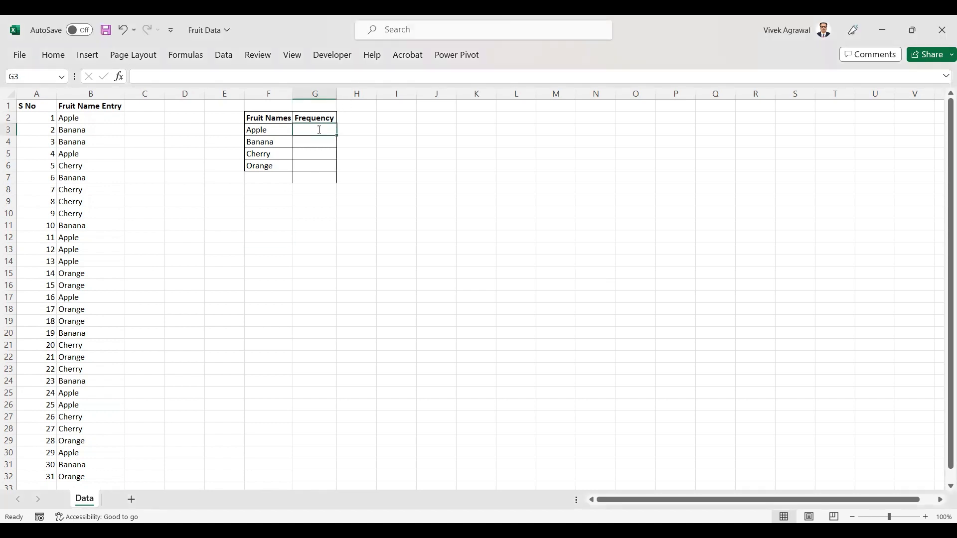
type("count")
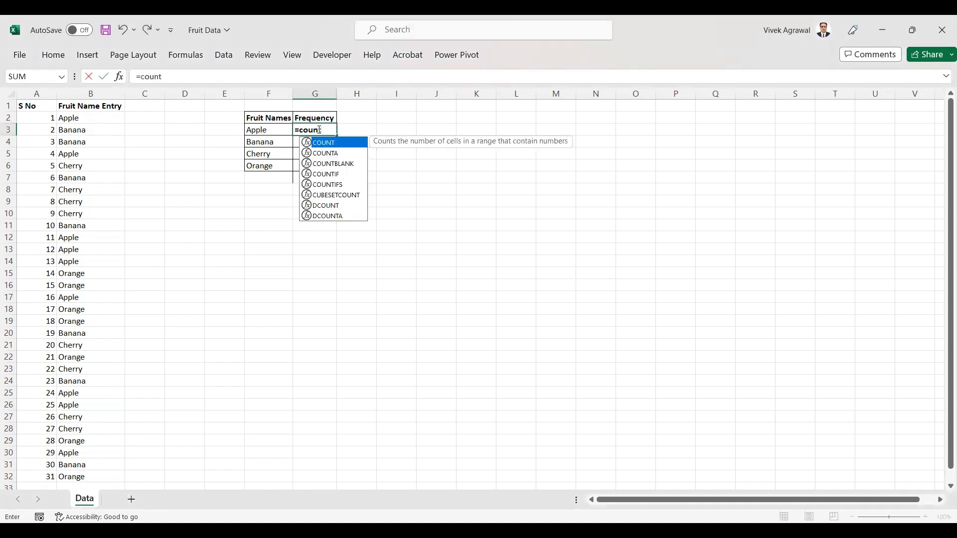
type("if")
key("Tab")
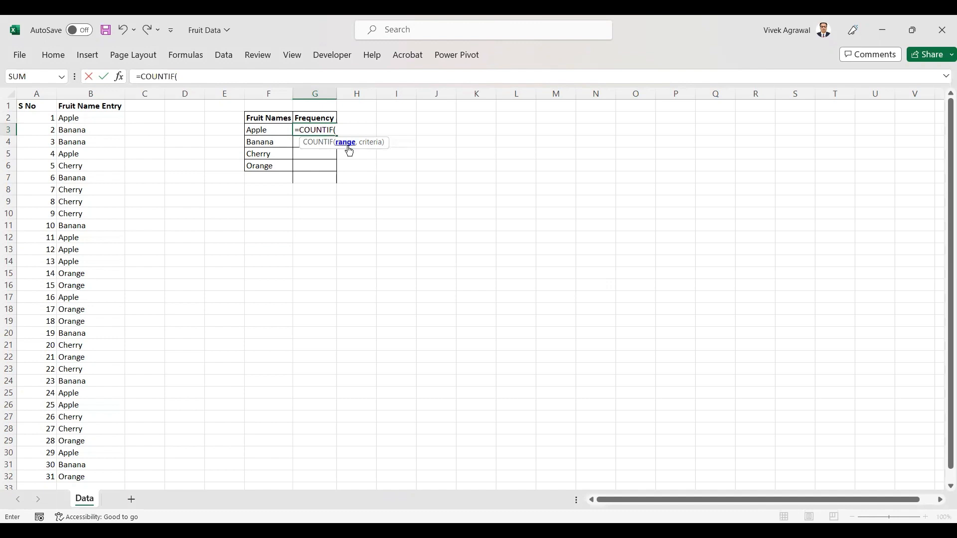
left_click(110, 119)
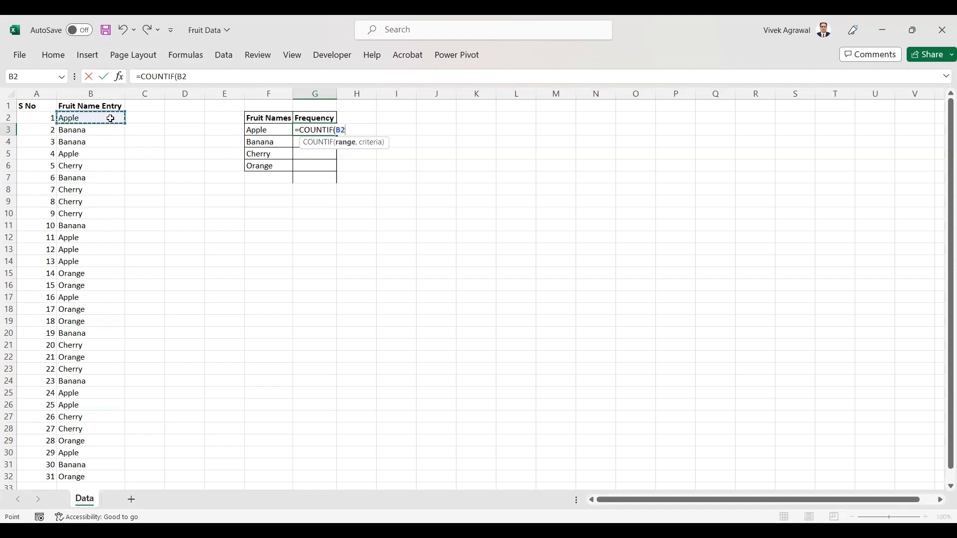
key("ctrl+shift+Down")
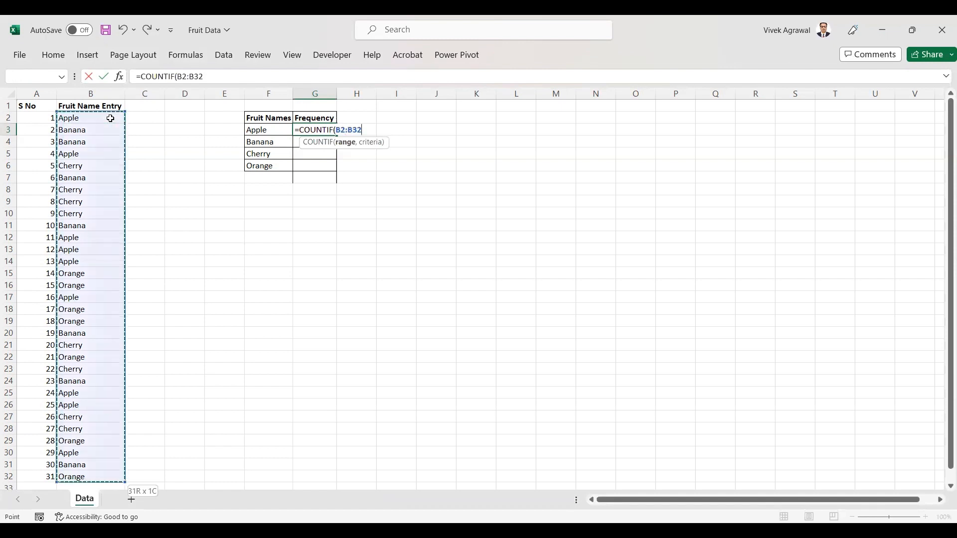
left_click(216, 77)
type(",")
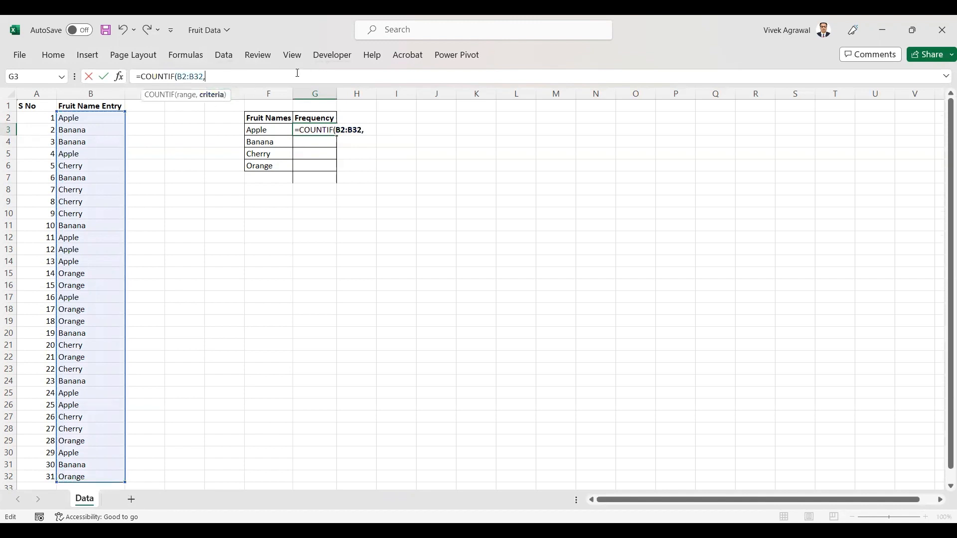
type("\"")
type("Apple\")")
key("ctrl+Return")
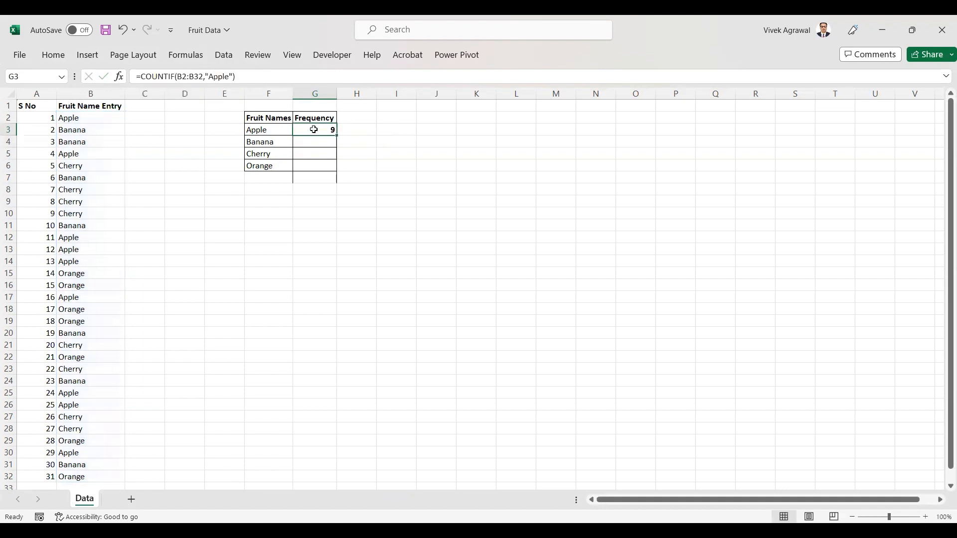
- Replace the "Apple" criterion in the G3 formula with a reference to F3, and widen column G slightly
left_click(218, 77)
double_click(218, 76)
key("BackSpace")
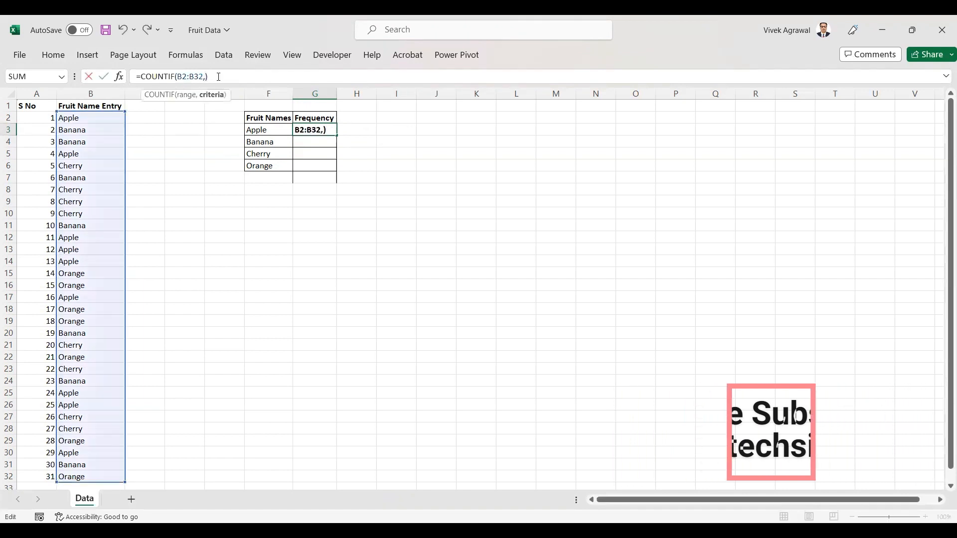
left_click(260, 128)
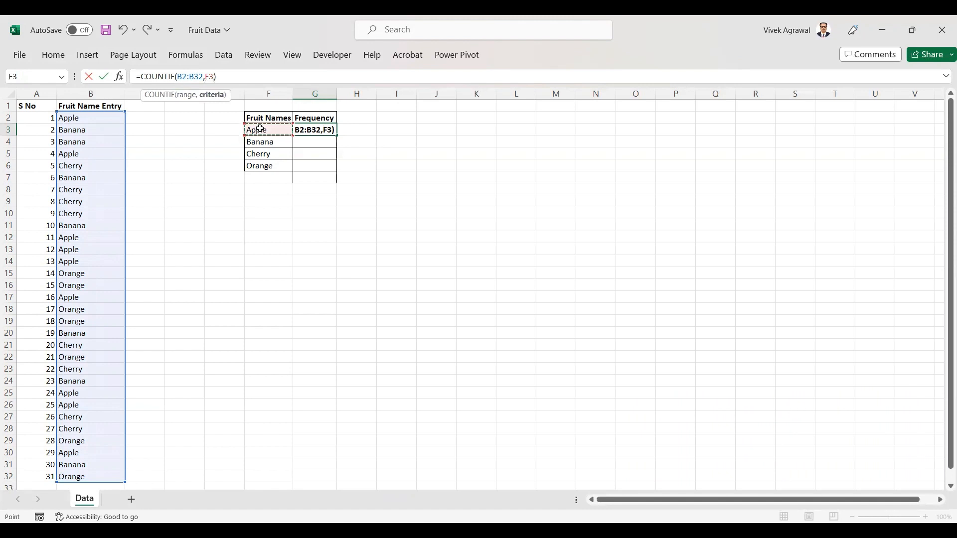
key("Return")
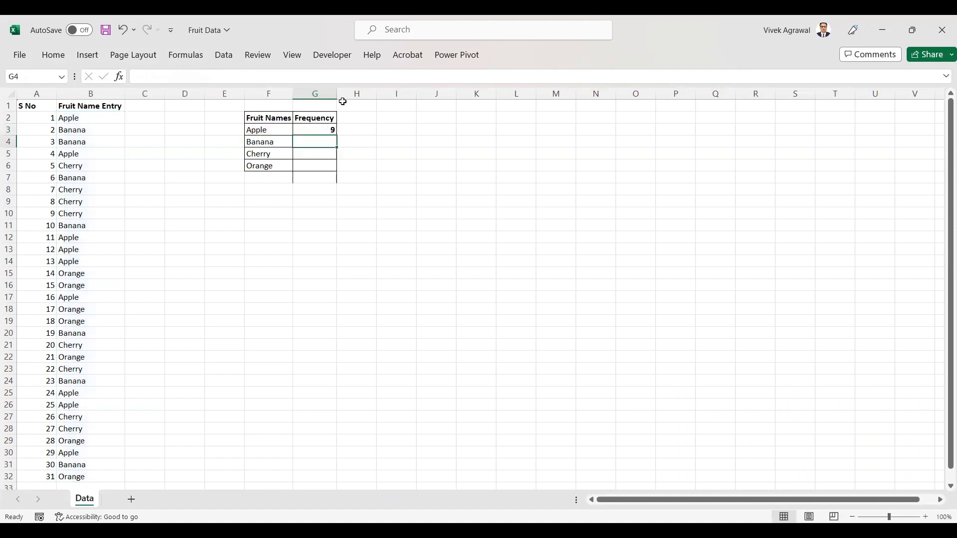
left_click_drag(336, 92, 354, 91)
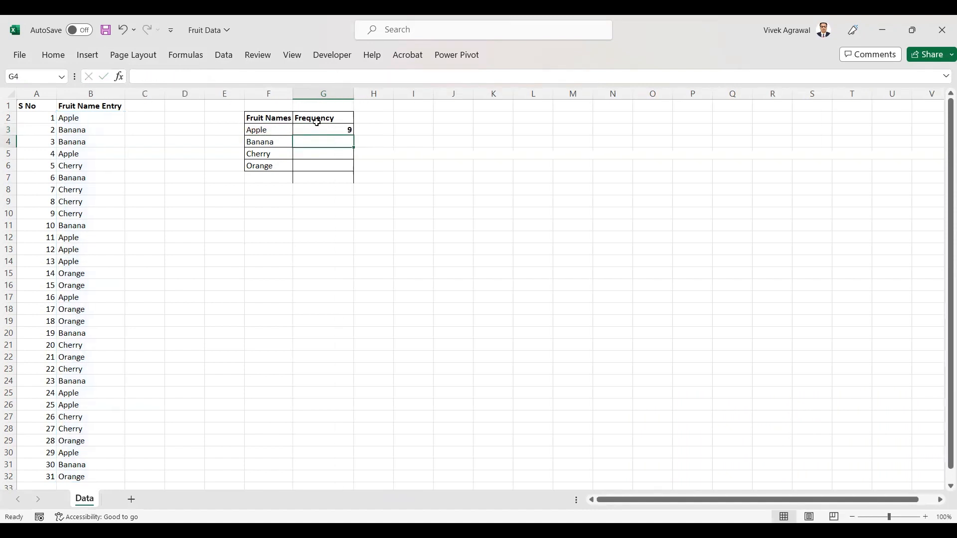
- Make the range in the G3 COUNTIF formula absolute as $B$2:$B$32
left_click(317, 127)
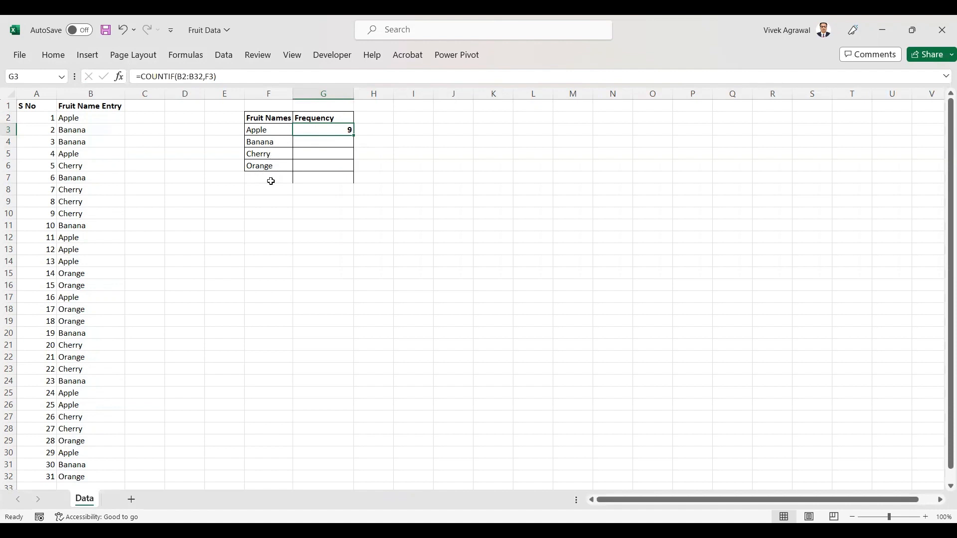
left_click(175, 76)
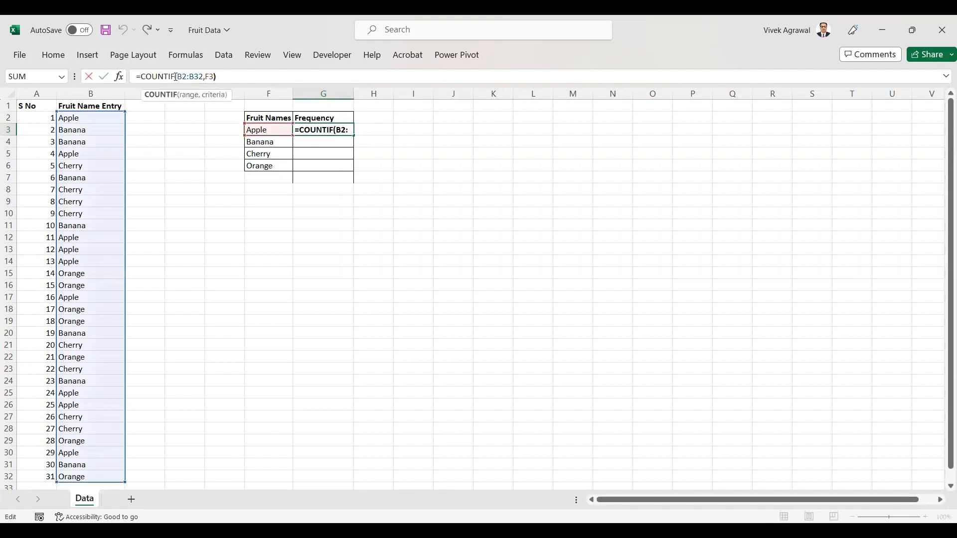
key("Right")
type("$")
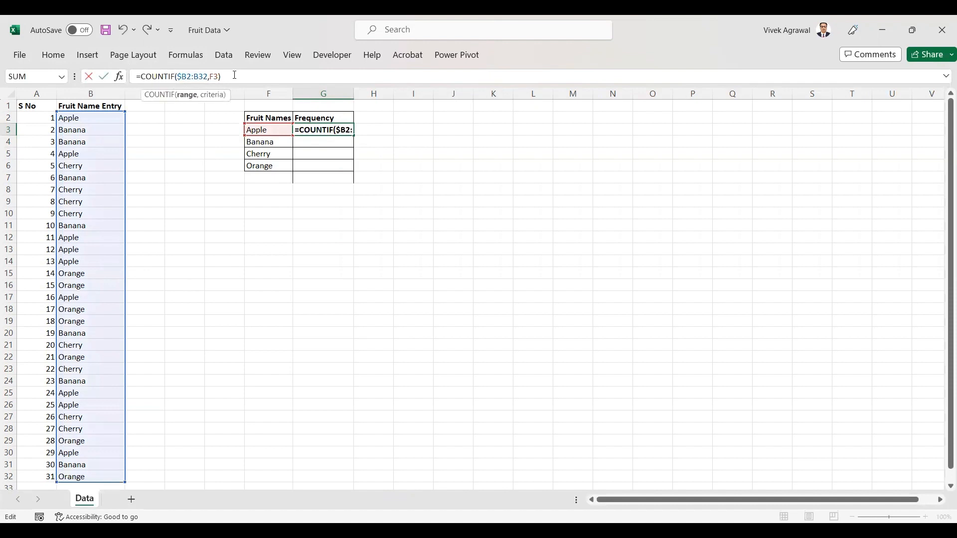
left_click(188, 76)
type("$")
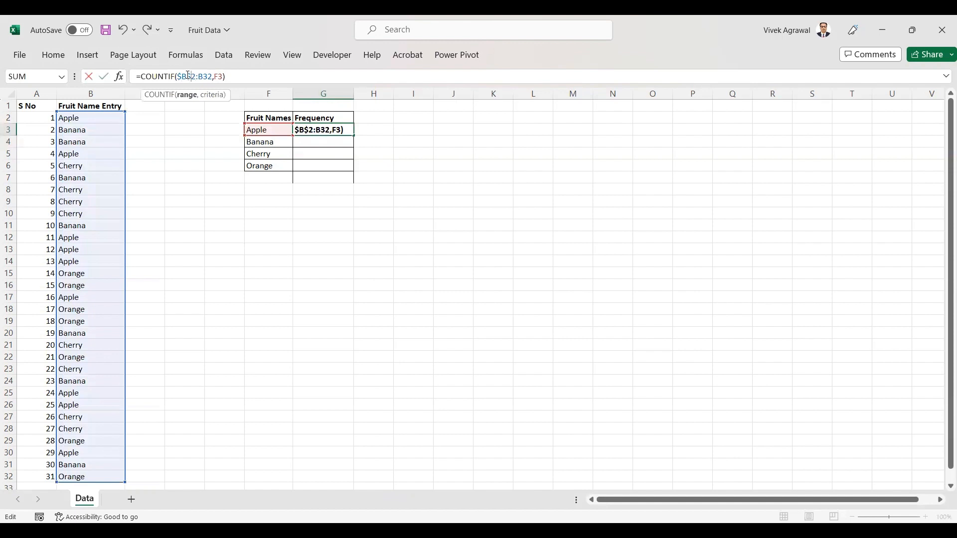
left_click(200, 75)
type("$")
left_click(208, 76)
type("$B$")
key("Return")
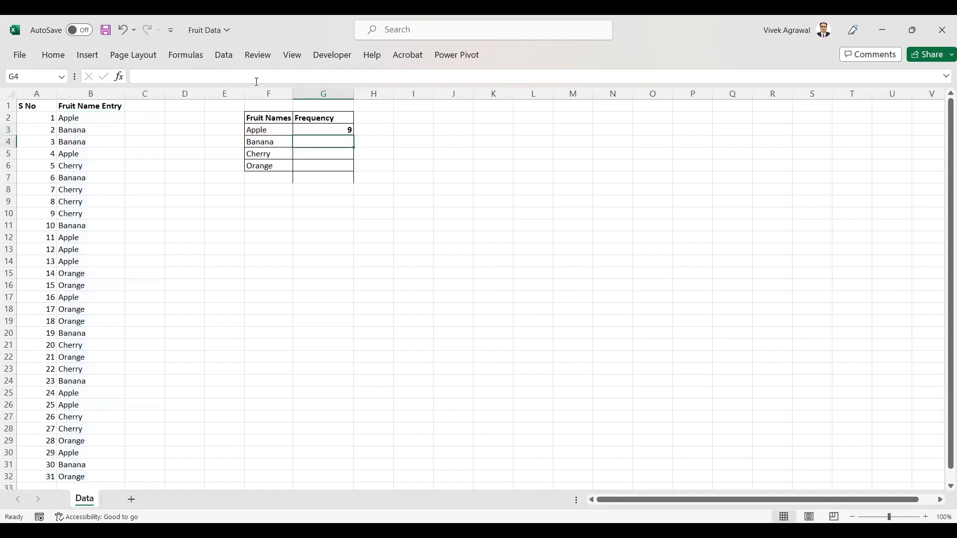
- Fill the G3 formula down through G6 for the remaining fruits and check the copied formula in G4
left_click(334, 130)
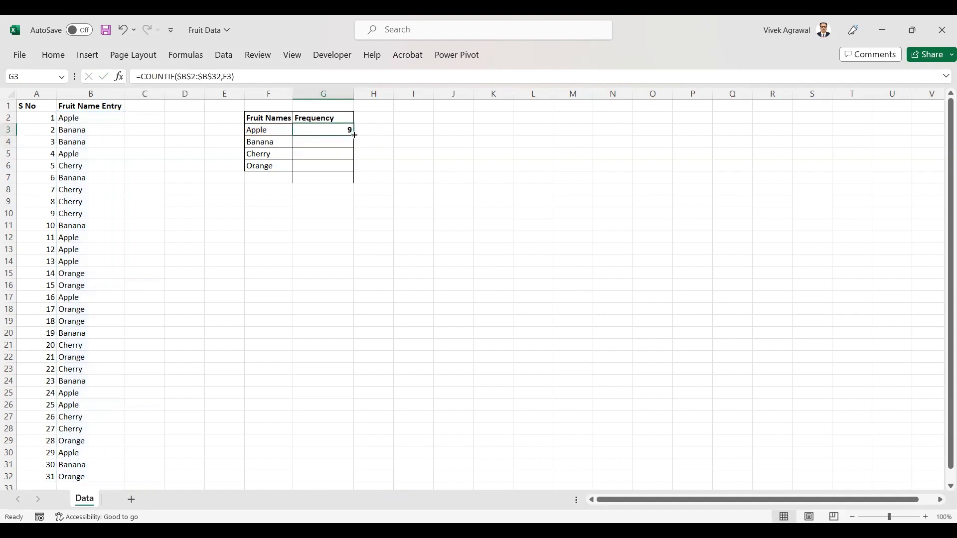
left_click_drag(353, 134, 347, 168)
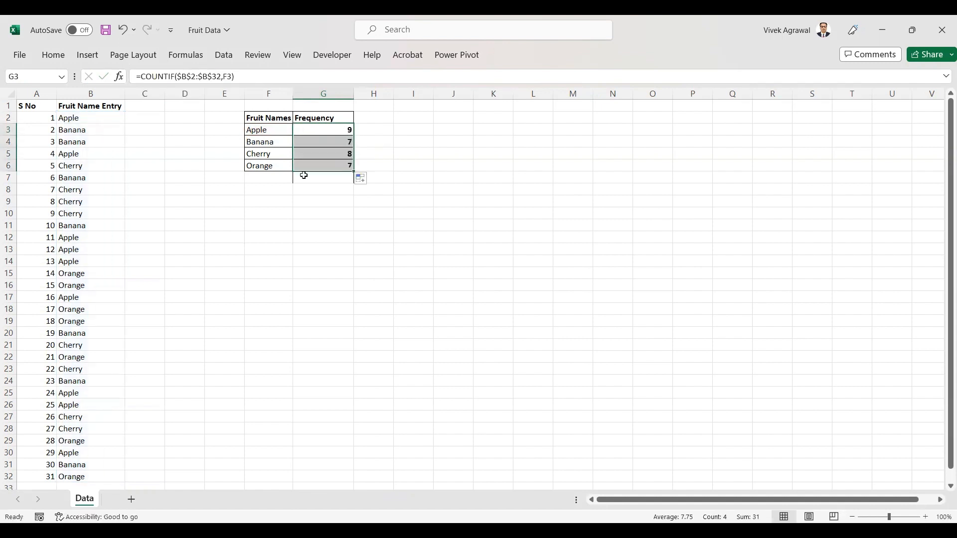
left_click(345, 141)
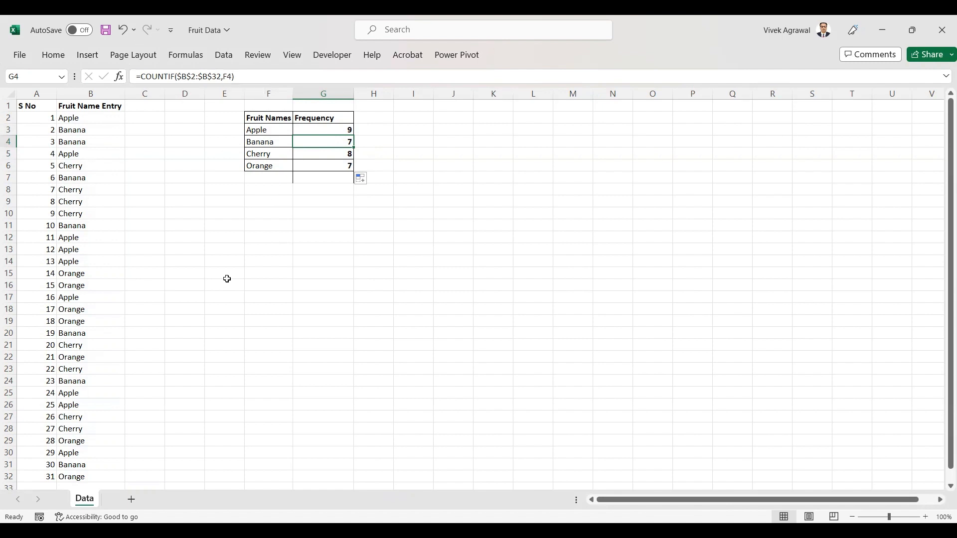
- Enter a COUNTIF formula in F13 that counts all text entries in B2:B32 with the wildcard criterion "*"
left_click(275, 248)
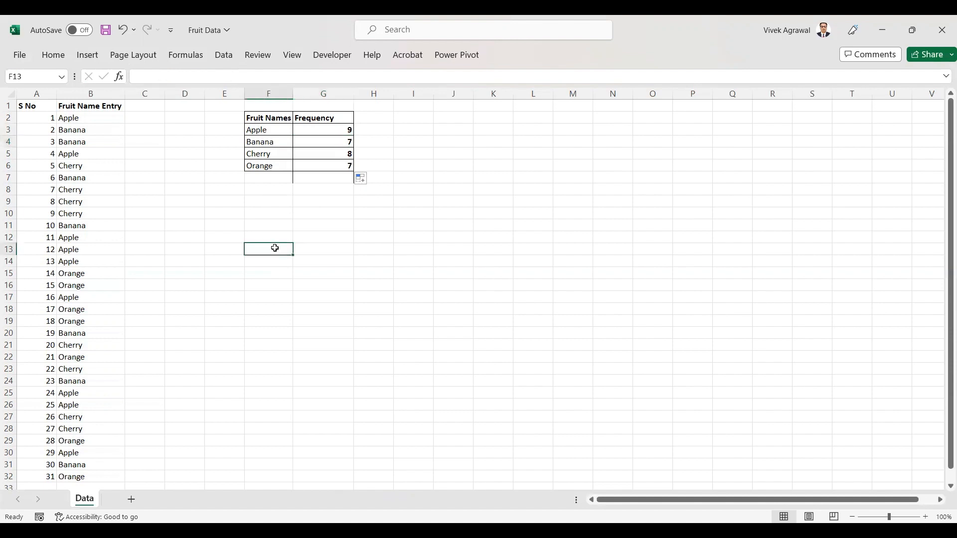
type("=")
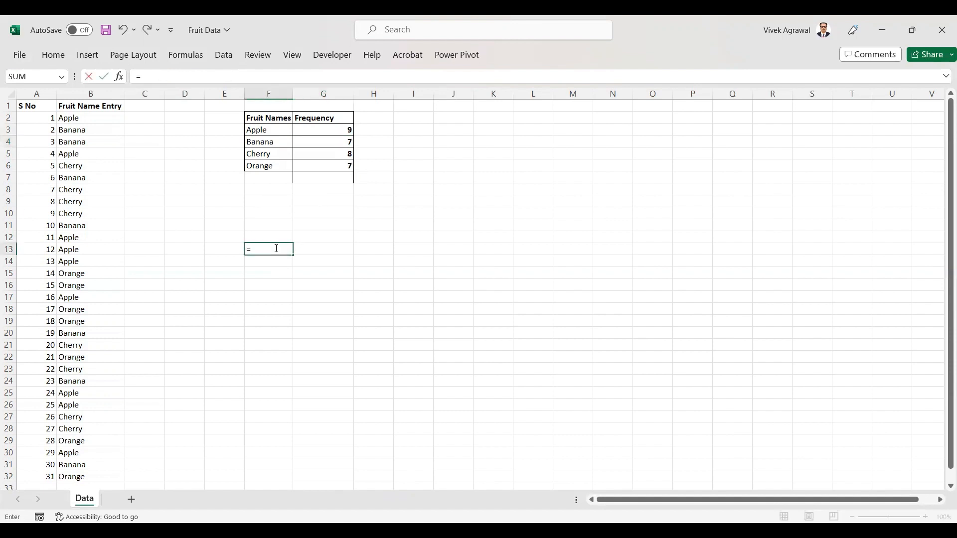
type("count")
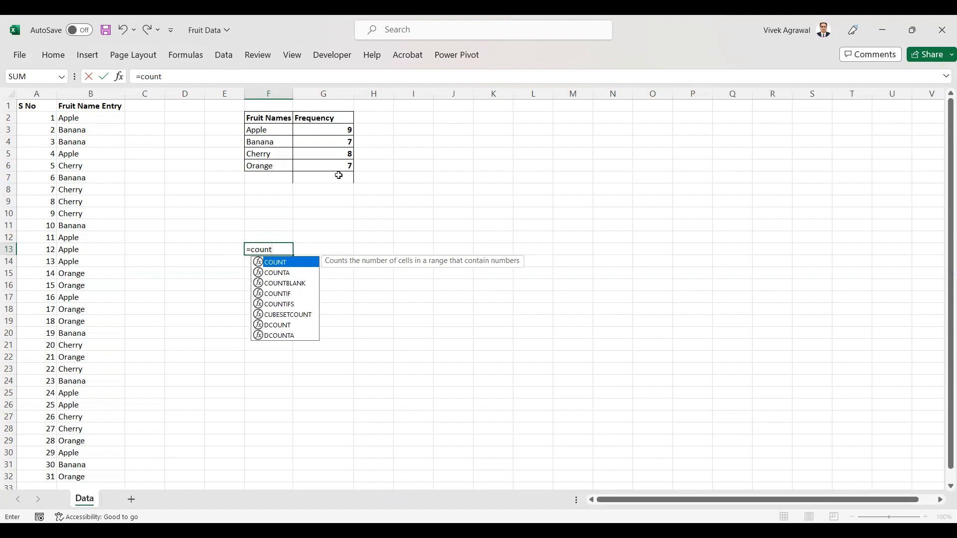
type("if")
key("Tab")
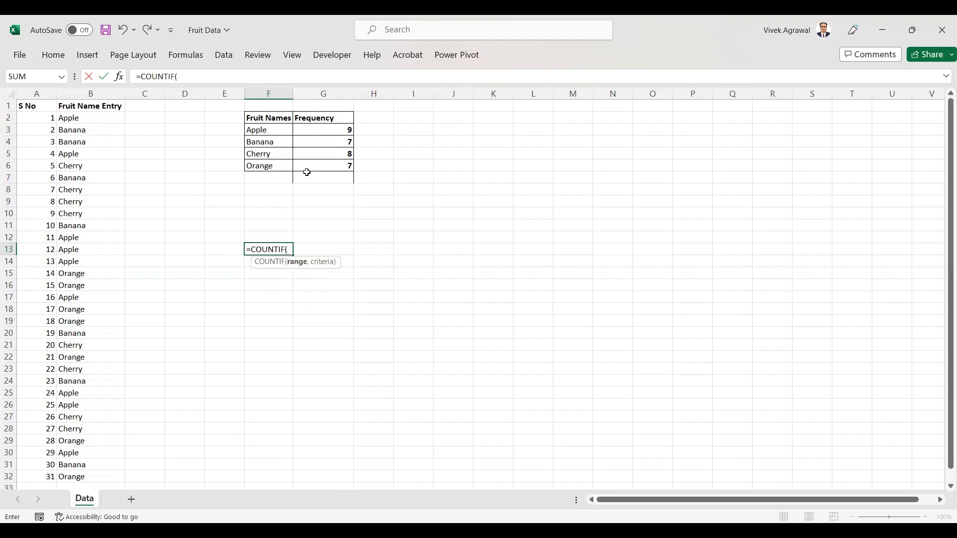
left_click(72, 123)
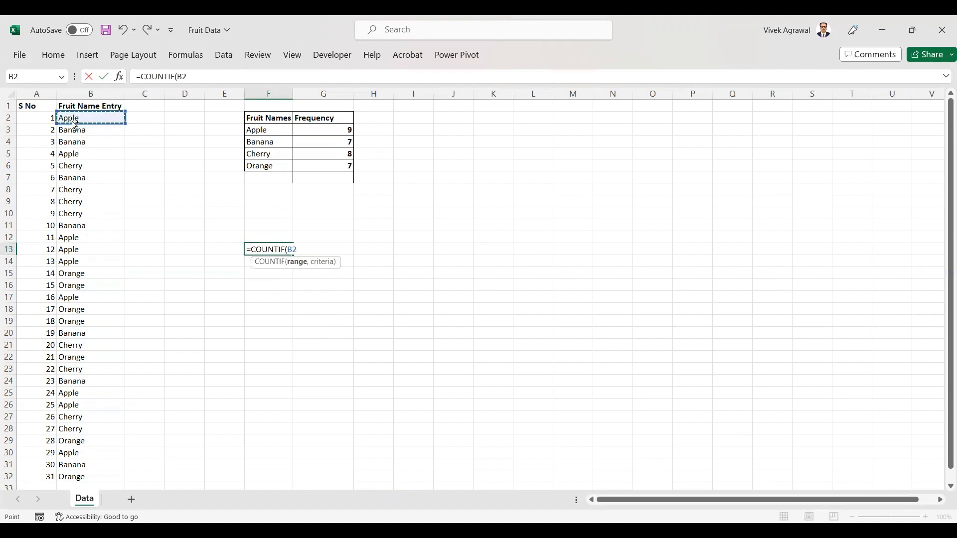
key("ctrl+shift+Down")
type(",")
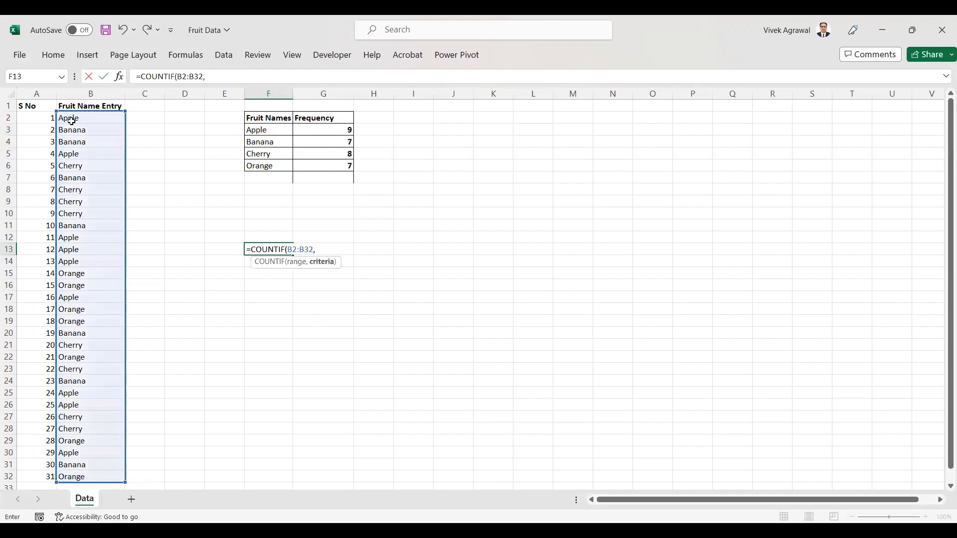
type("\"*\")")
key("Return")
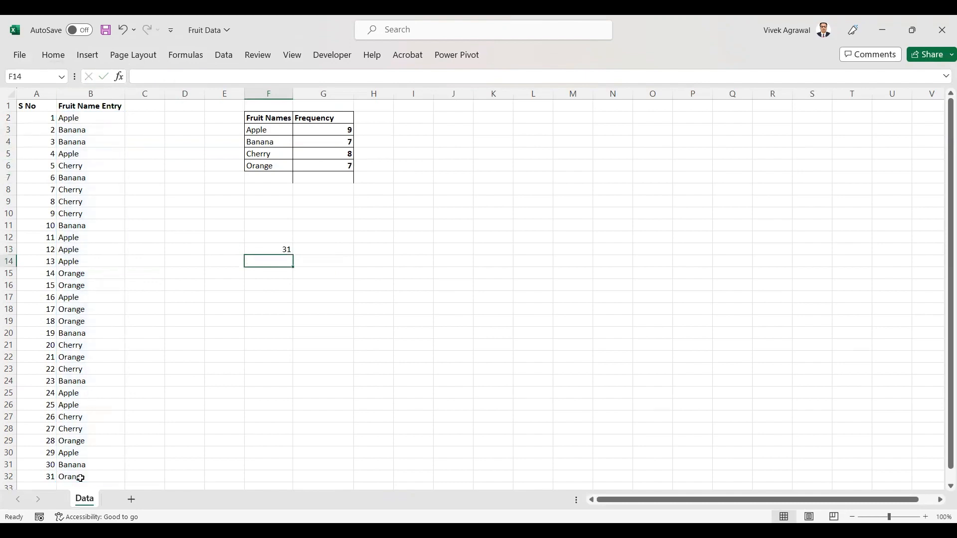
- Change the criterion in the F13 formula to "*e" to count the fruit names ending in e
scroll(88, 349, "down", 5)
scroll(88, 350, "up", 5)
left_click(274, 248)
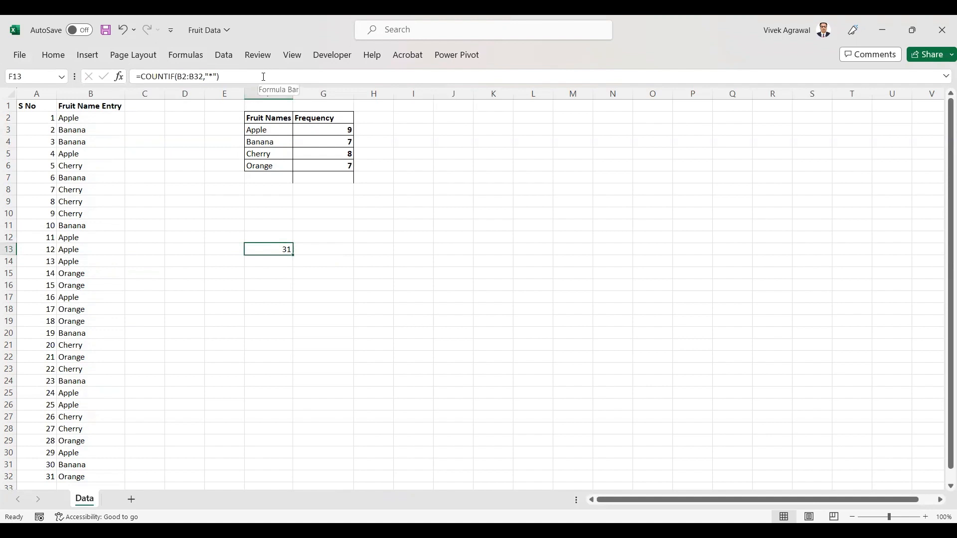
left_click(215, 76)
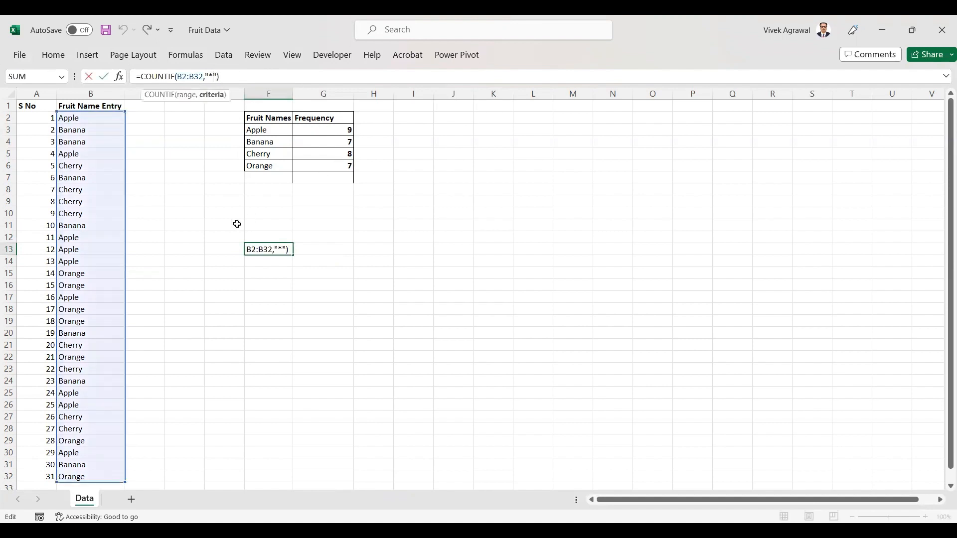
type("e")
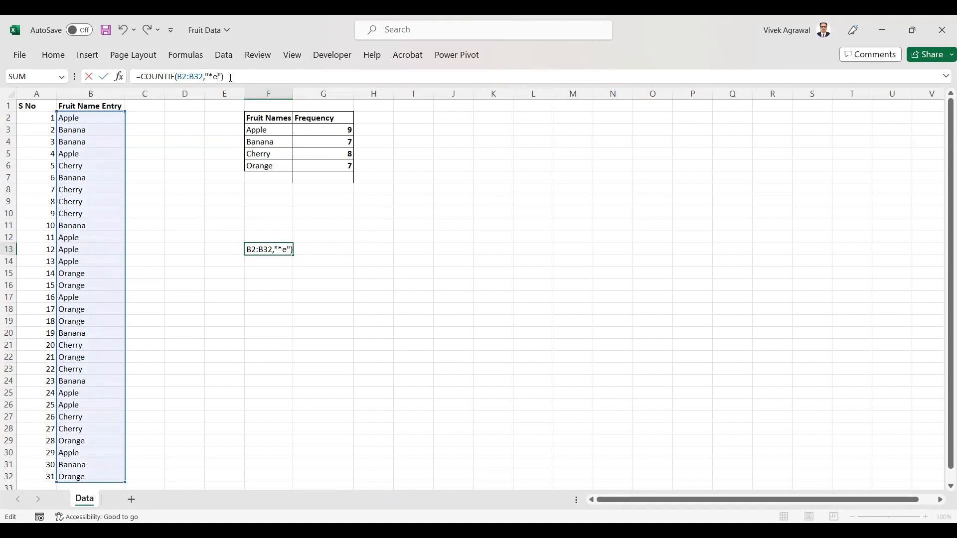
key("Return")
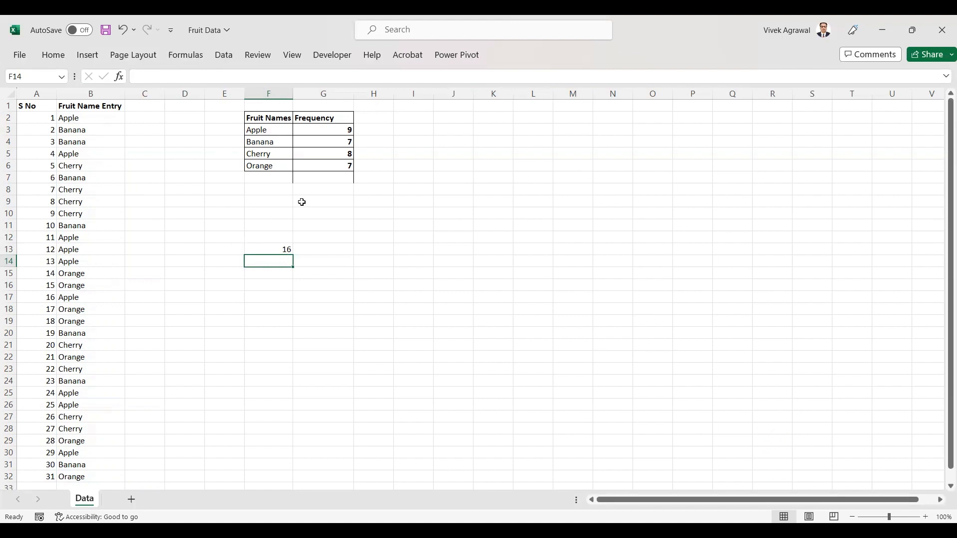
- Change the criterion in the F13 formula to "????e" to count five-letter names ending in e, and review the formula
left_click(105, 284)
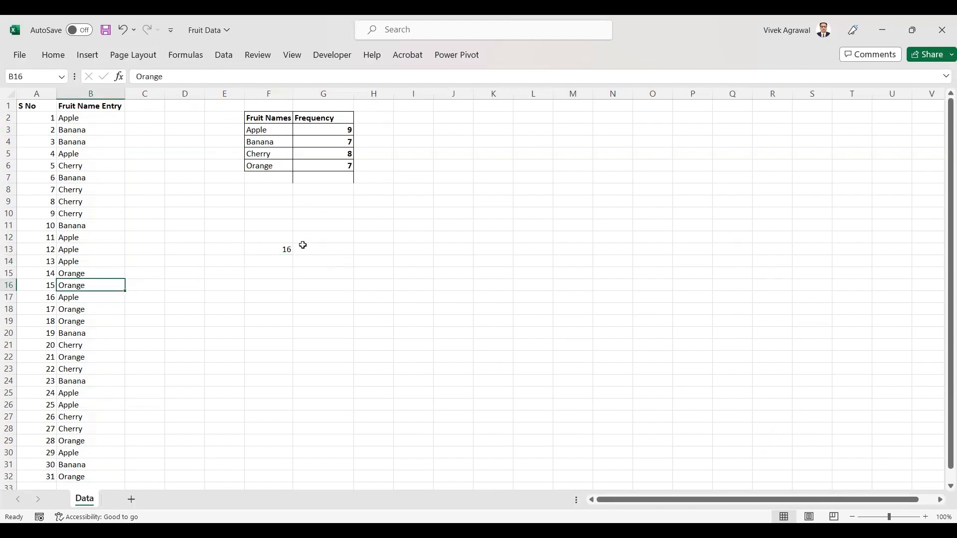
left_click(282, 251)
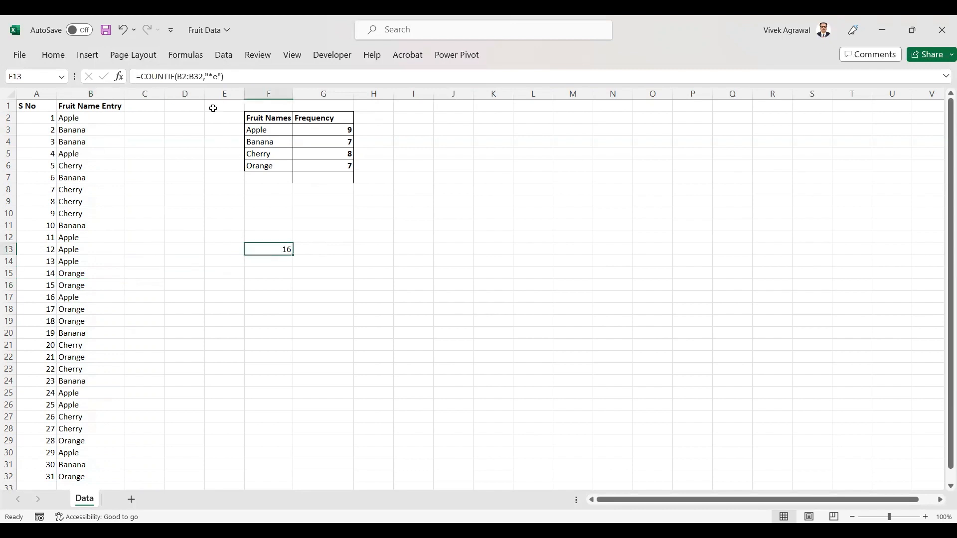
left_click(215, 77)
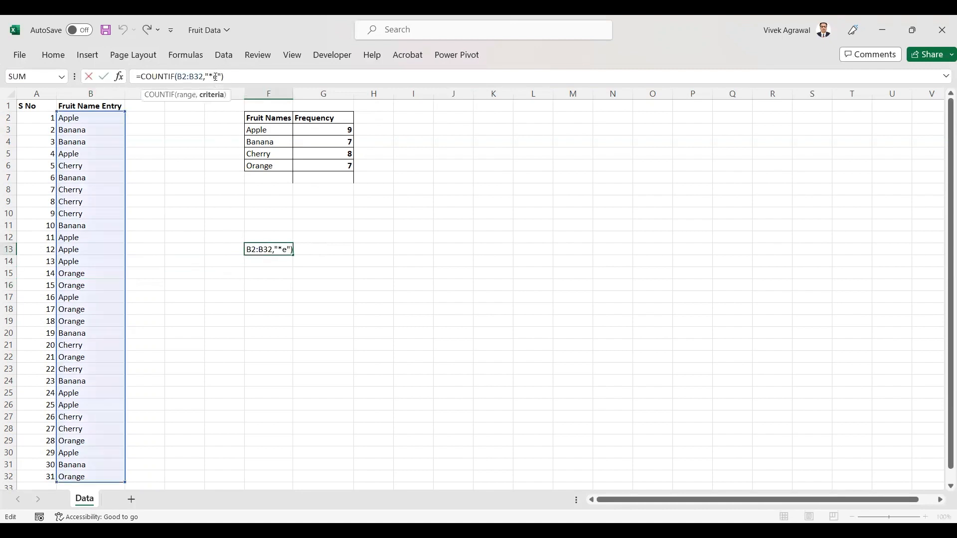
key("BackSpace")
type("?")
type("???")
key("Return")
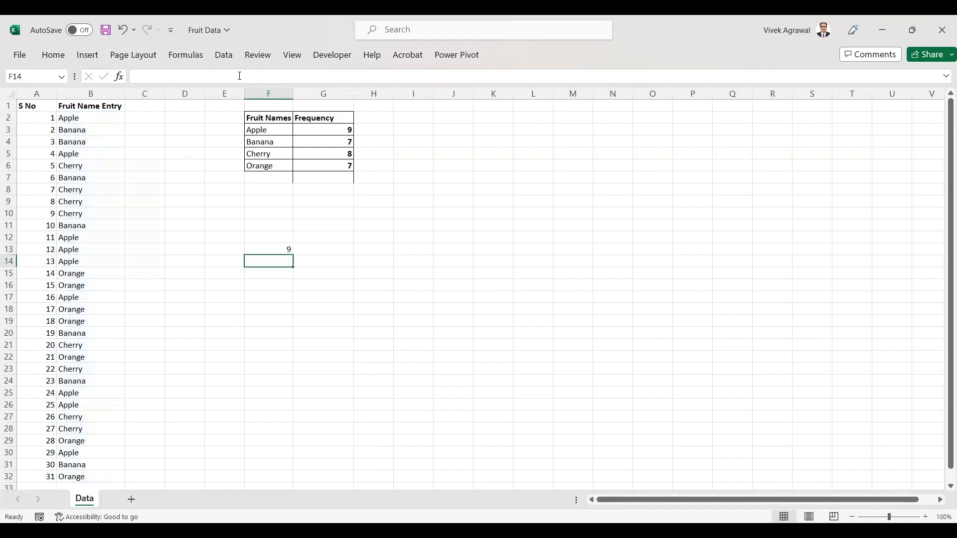
left_click(278, 131)
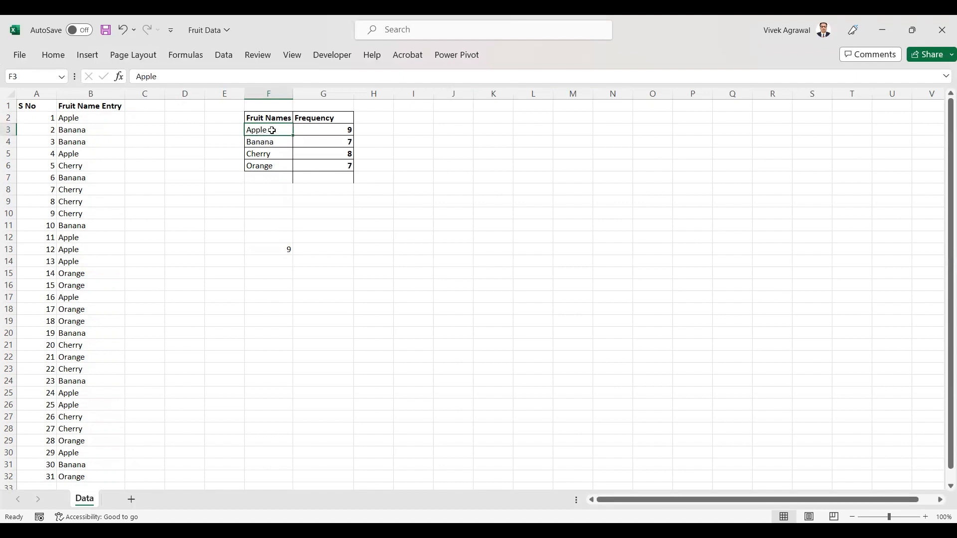
left_click(282, 249)
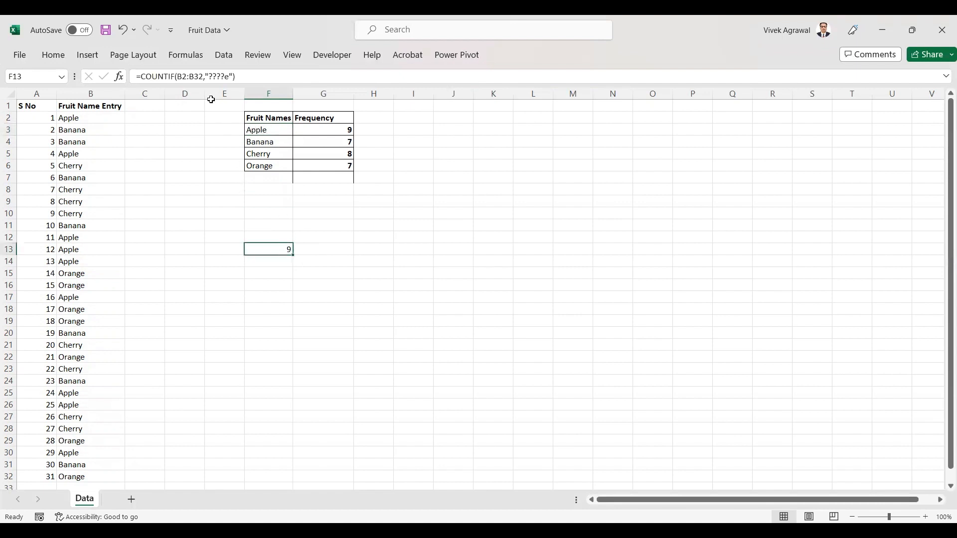